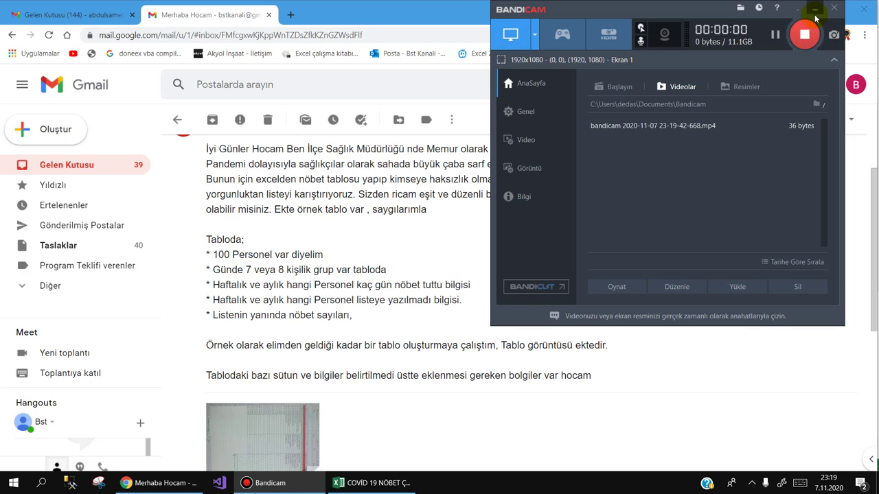
Read the Gmail request for a fair COVID-19 shift roster, then bring up the COVID 19 NÖBET ÇİZELGESİ workbook.
{"action": "left_click", "coordinate": [815, 12]}
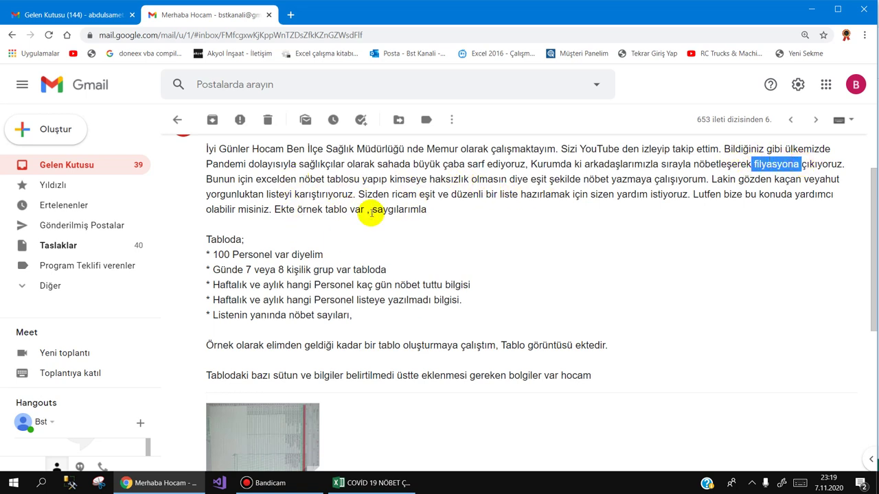
{"action": "left_click", "coordinate": [341, 473]}
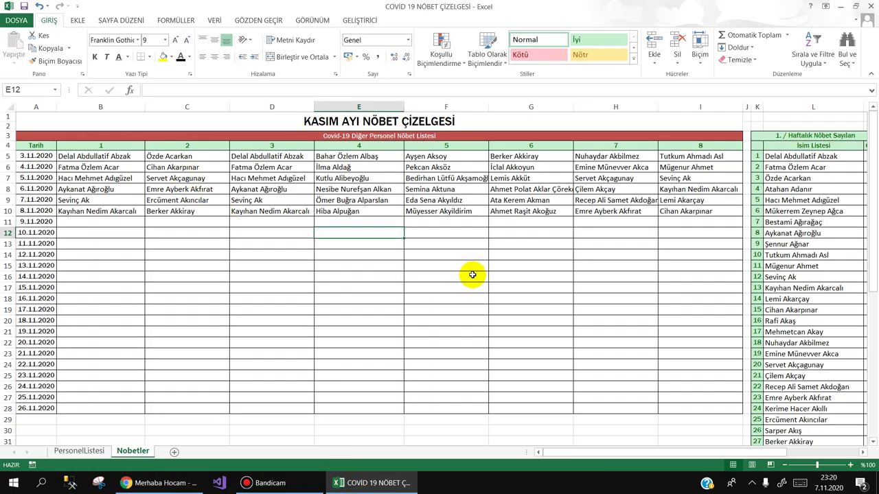
Look over the Nobetler roster and its filled block B5:I10.
{"action": "left_click_drag", "start_coordinate": [622, 453], "coordinate": [654, 455]}
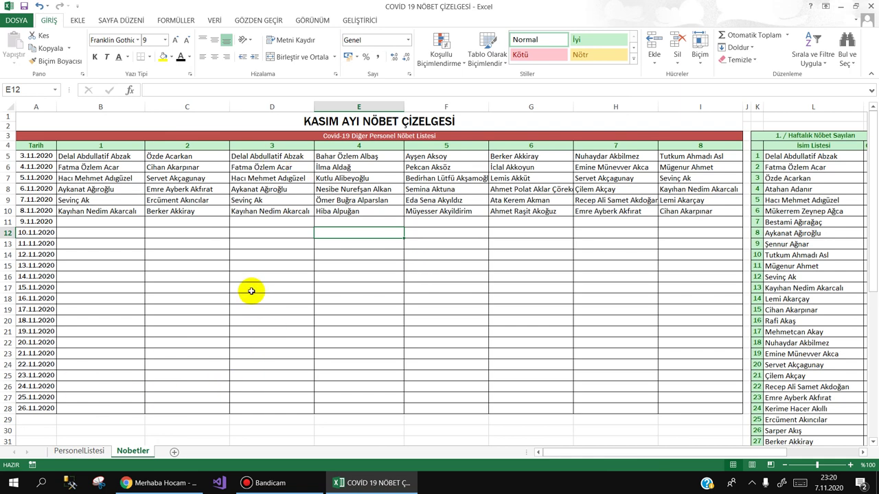
{"action": "left_click_drag", "start_coordinate": [98, 156], "coordinate": [675, 212]}
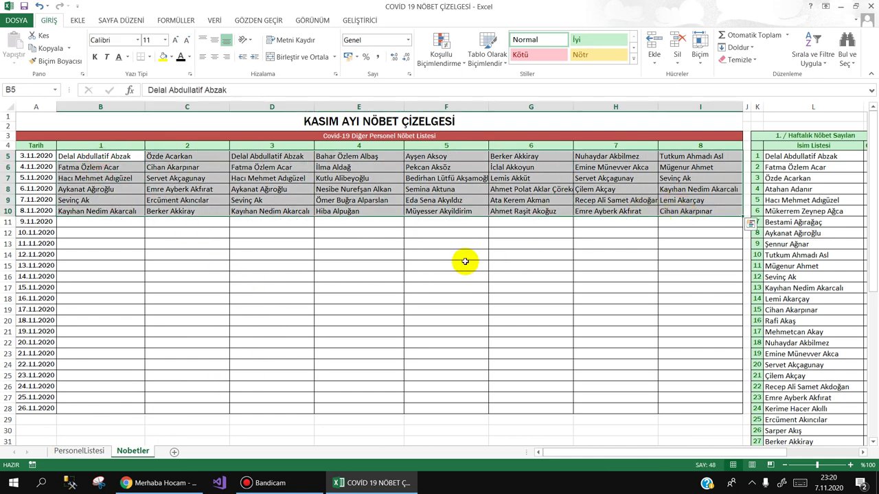
{"action": "left_click", "coordinate": [465, 261]}
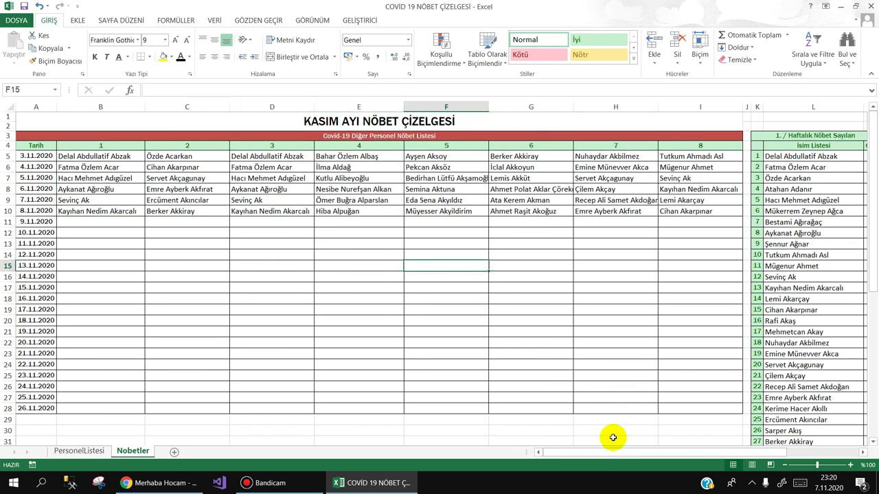
Inspect the EĞERSAY shift counts in column M and the P5:P16 names, then view PersonelListesi.
{"action": "mouse_move", "coordinate": [604, 456]}
{"action": "left_mouse_down"}
{"action": "mouse_move", "coordinate": [639, 458]}
{"action": "mouse_move", "coordinate": [589, 452]}
{"action": "mouse_move", "coordinate": [642, 455]}
{"action": "left_mouse_up"}
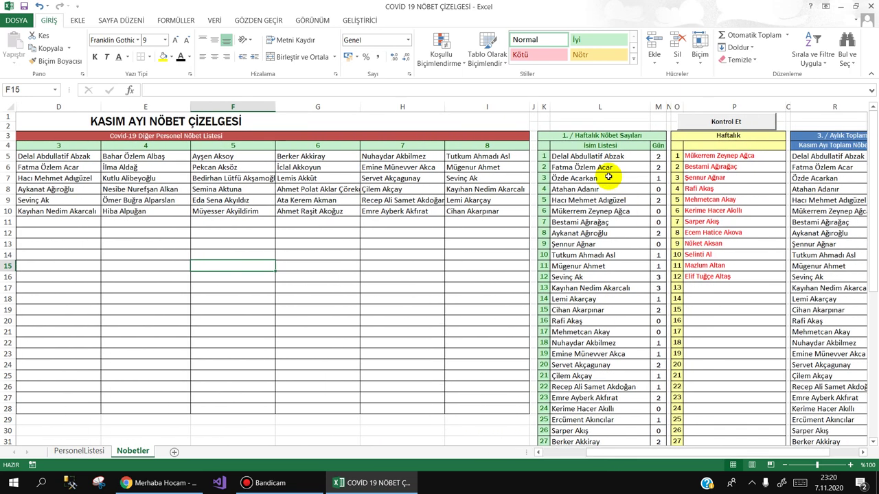
{"action": "left_click", "coordinate": [653, 156]}
{"action": "left_click", "coordinate": [656, 178]}
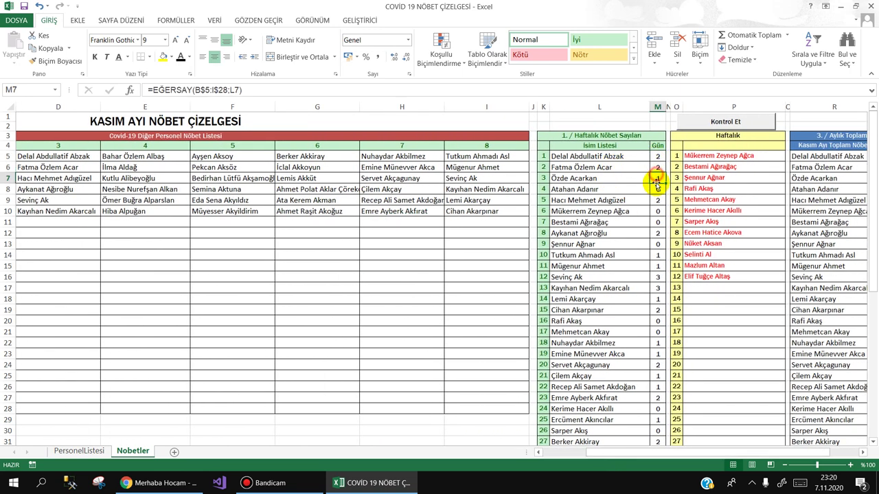
{"action": "left_click", "coordinate": [657, 189]}
{"action": "left_click_drag", "start_coordinate": [725, 157], "coordinate": [719, 276]}
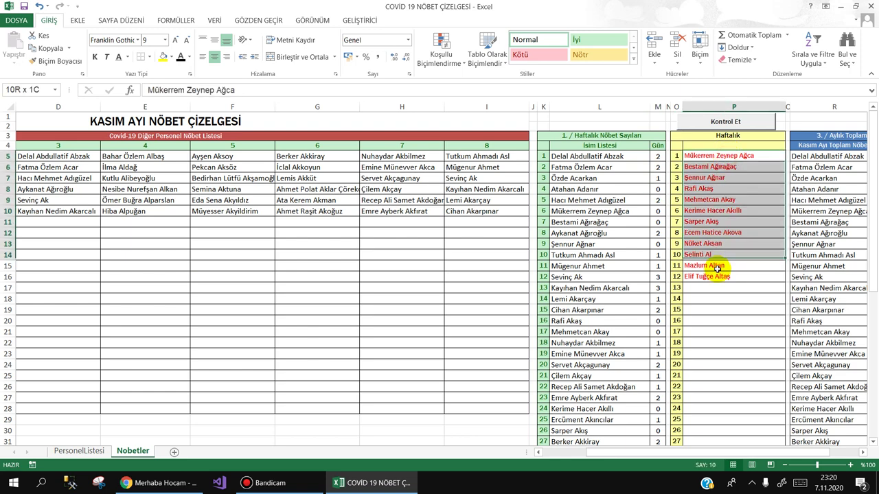
{"action": "left_click", "coordinate": [87, 453]}
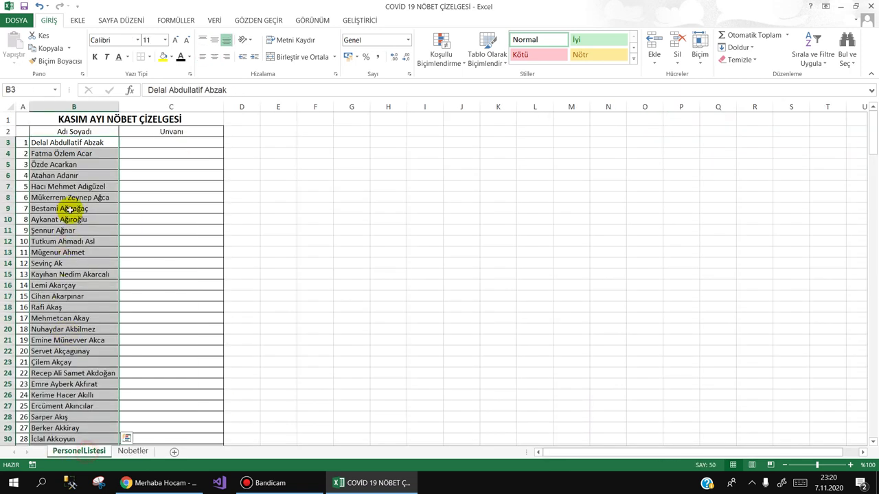
Scroll through the PersonelListesi staff names, then return to Nobetler with nothing selected.
{"action": "left_click", "coordinate": [63, 176]}
{"action": "scroll", "coordinate": [72, 220], "scroll_direction": "down", "scroll_amount": 2}
{"action": "scroll", "coordinate": [72, 267], "scroll_direction": "down", "scroll_amount": 6}
{"action": "scroll", "coordinate": [65, 225], "scroll_direction": "up", "scroll_amount": 8}
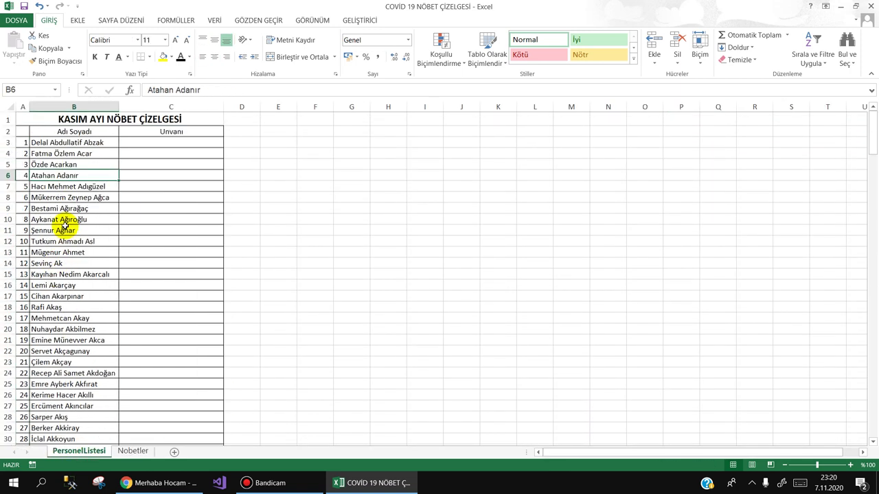
{"action": "left_click", "coordinate": [129, 451]}
{"action": "left_click", "coordinate": [313, 268]}
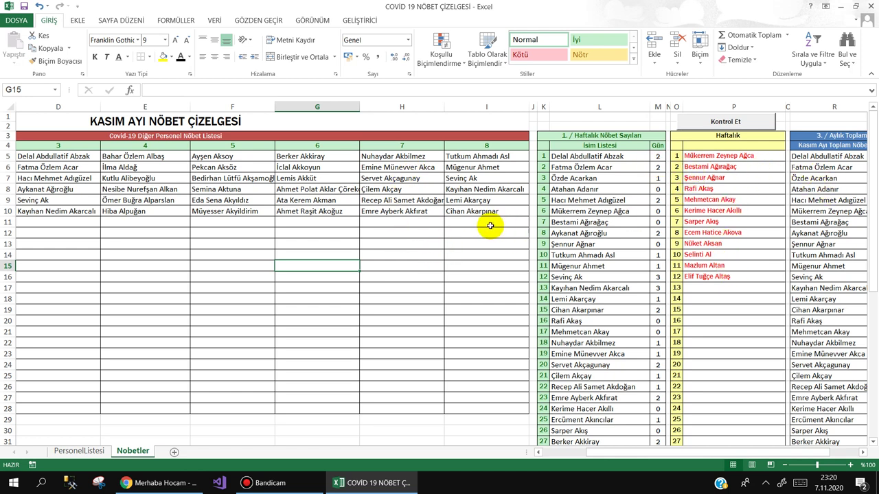
Run Kontrol Et with ranges B3:B52 and B5:I28, listing 14 unassigned names.
{"action": "left_click", "coordinate": [726, 122]}
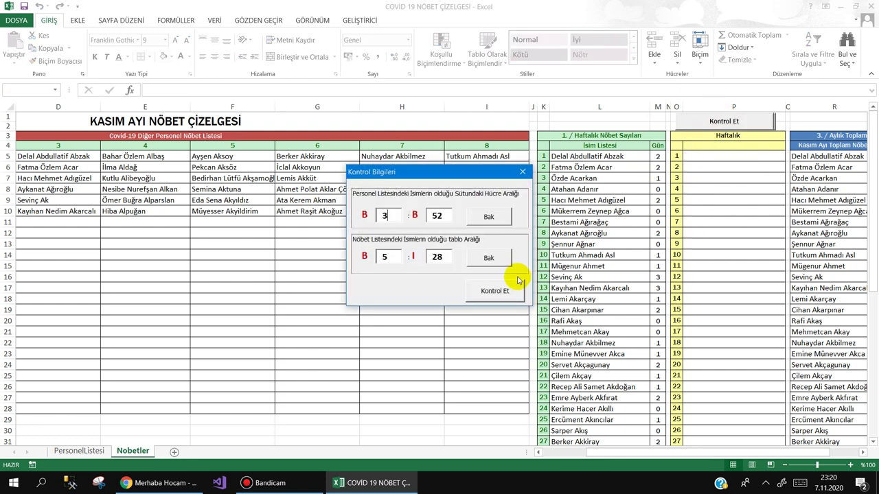
{"action": "left_click", "coordinate": [484, 292]}
{"action": "left_click", "coordinate": [447, 274]}
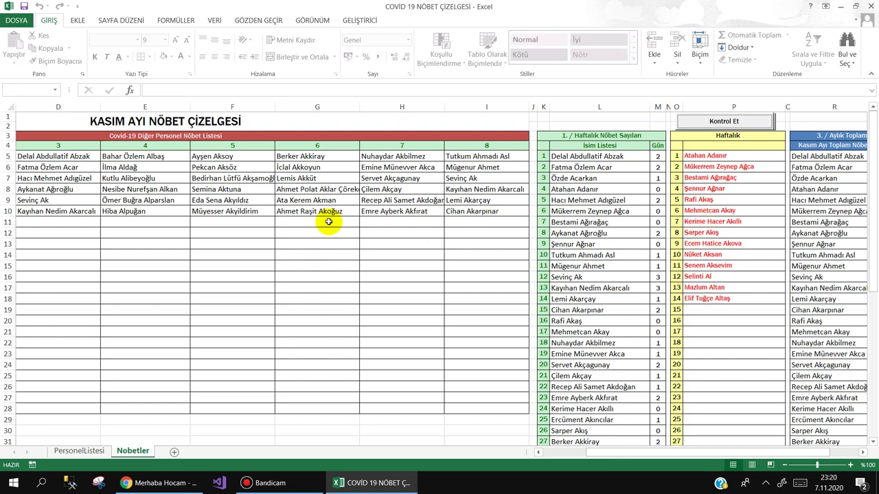
Check several names in the roster table and glance back at the Gmail request.
{"action": "left_click", "coordinate": [472, 213]}
{"action": "left_click", "coordinate": [340, 189]}
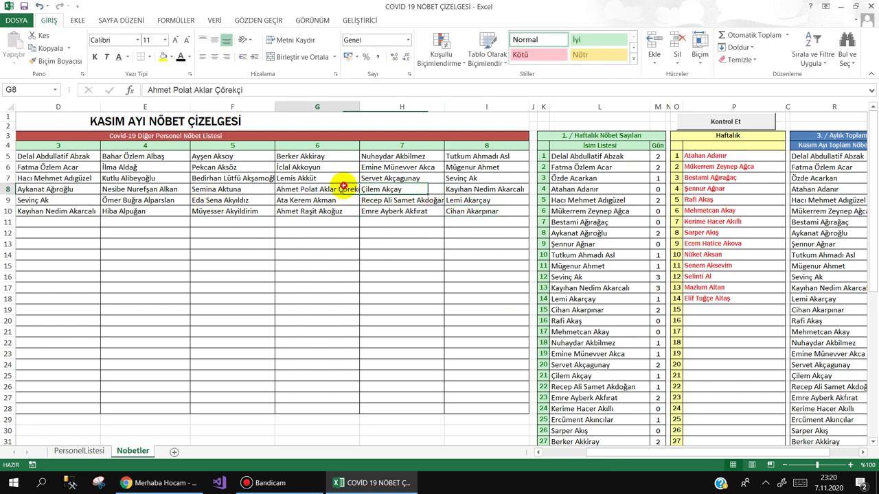
{"action": "left_click", "coordinate": [227, 188]}
{"action": "left_click", "coordinate": [323, 189]}
{"action": "left_click", "coordinate": [394, 178]}
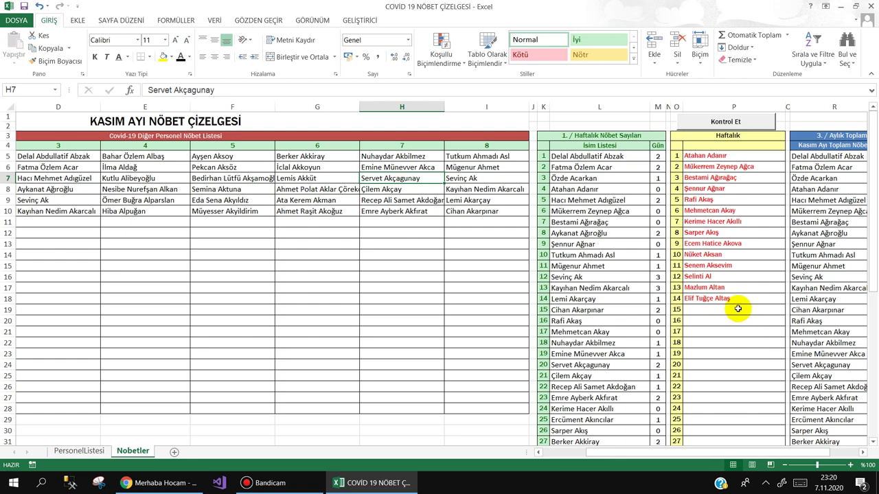
{"action": "left_click", "coordinate": [148, 484]}
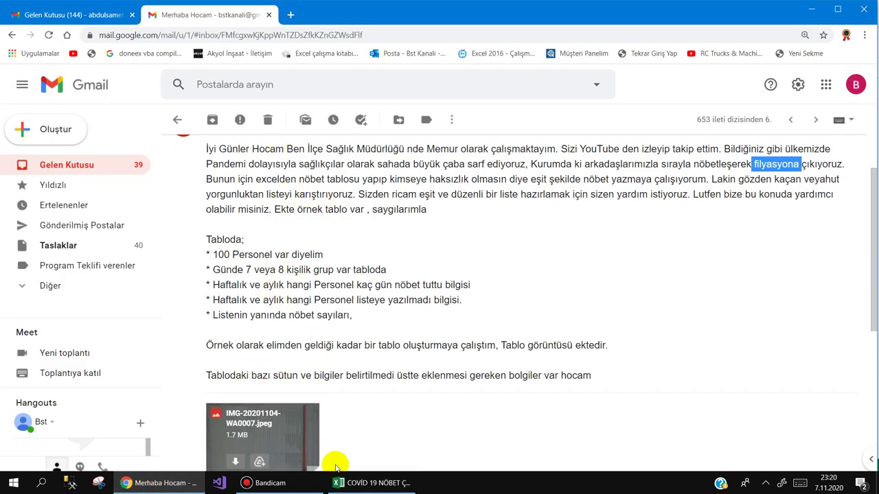
{"action": "left_click", "coordinate": [357, 485]}
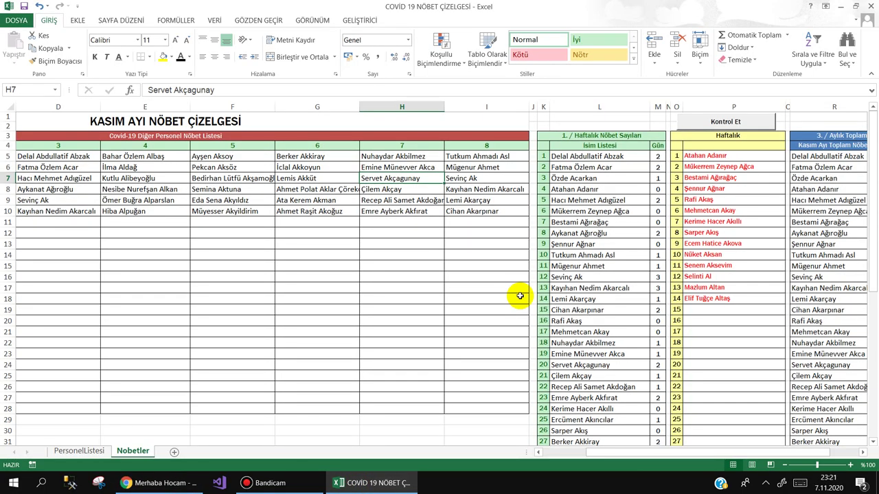
{"action": "mouse_move", "coordinate": [613, 453]}
{"action": "left_mouse_down"}
{"action": "mouse_move", "coordinate": [644, 454]}
{"action": "mouse_move", "coordinate": [569, 453]}
{"action": "left_mouse_up"}
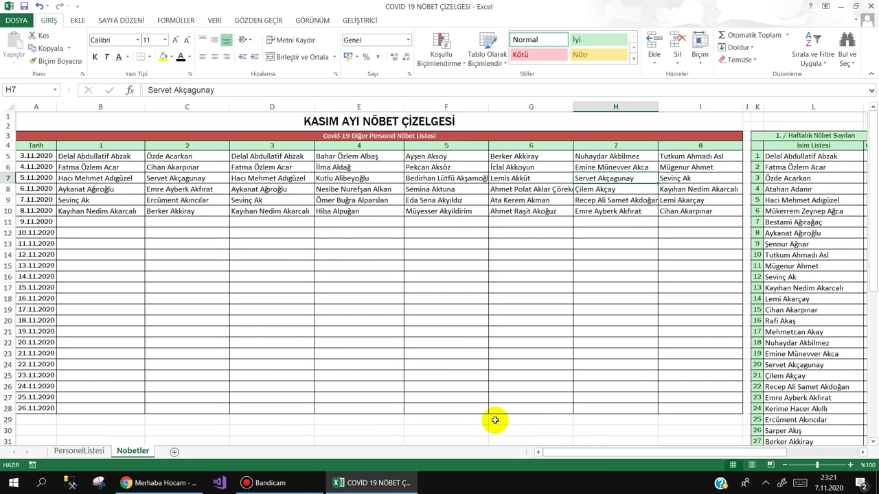
{"action": "left_click", "coordinate": [294, 225]}
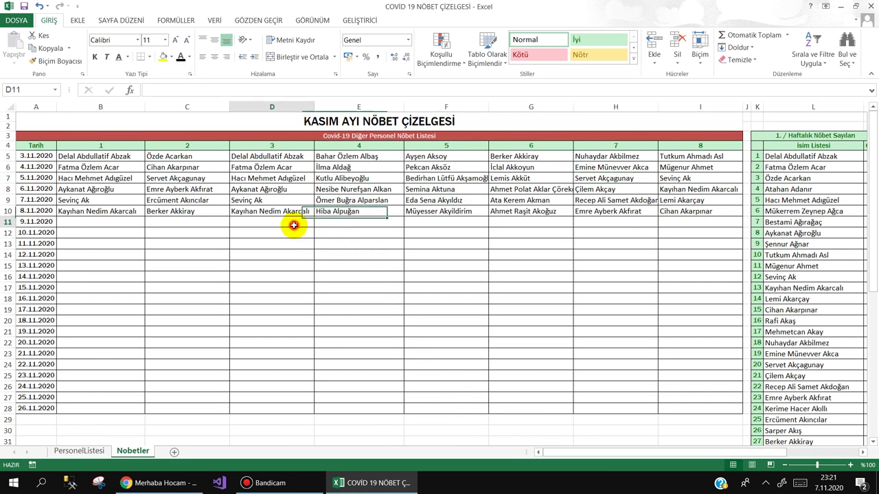
{"action": "left_click", "coordinate": [118, 220]}
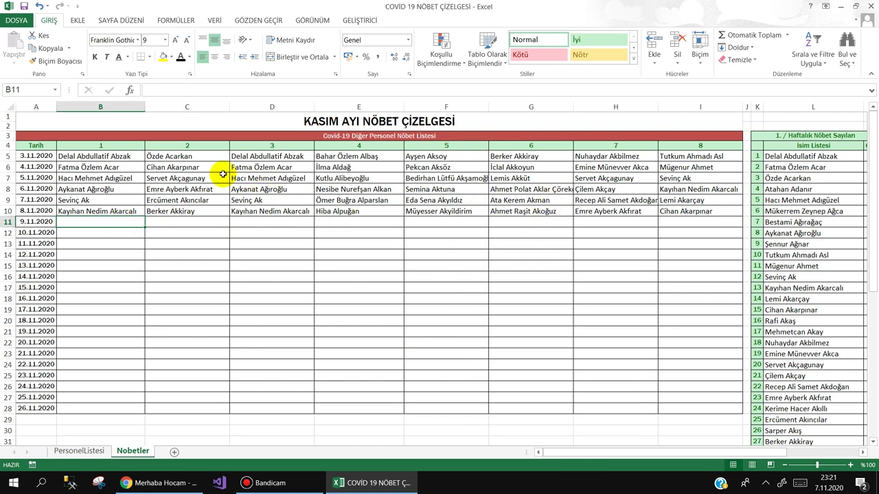
{"action": "mouse_move", "coordinate": [107, 157]}
{"action": "left_mouse_down"}
{"action": "mouse_move", "coordinate": [679, 221]}
{"action": "mouse_move", "coordinate": [692, 214]}
{"action": "left_mouse_up"}
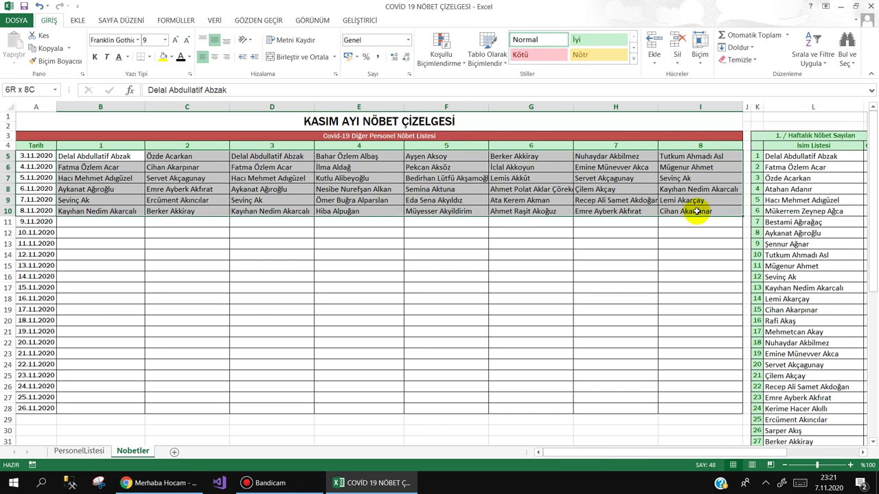
{"action": "left_click", "coordinate": [330, 254]}
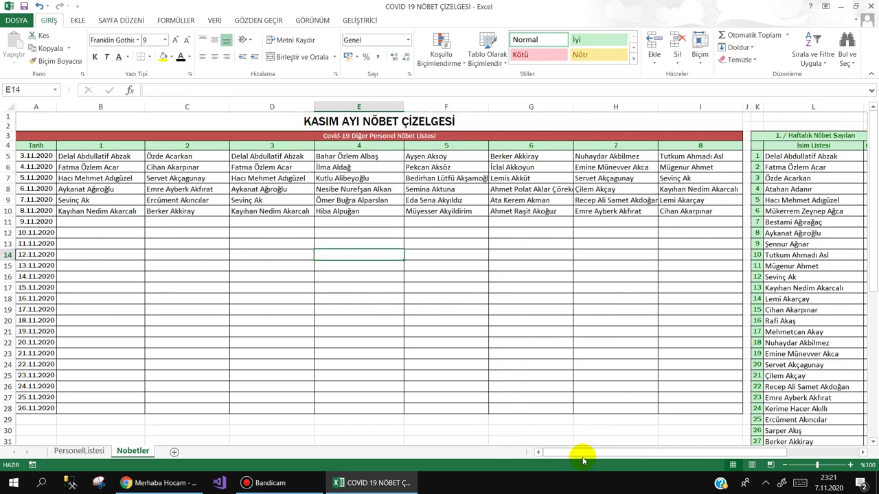
{"action": "mouse_move", "coordinate": [582, 455]}
{"action": "left_mouse_down"}
{"action": "mouse_move", "coordinate": [690, 462]}
{"action": "mouse_move", "coordinate": [577, 454]}
{"action": "mouse_move", "coordinate": [623, 457]}
{"action": "left_mouse_up"}
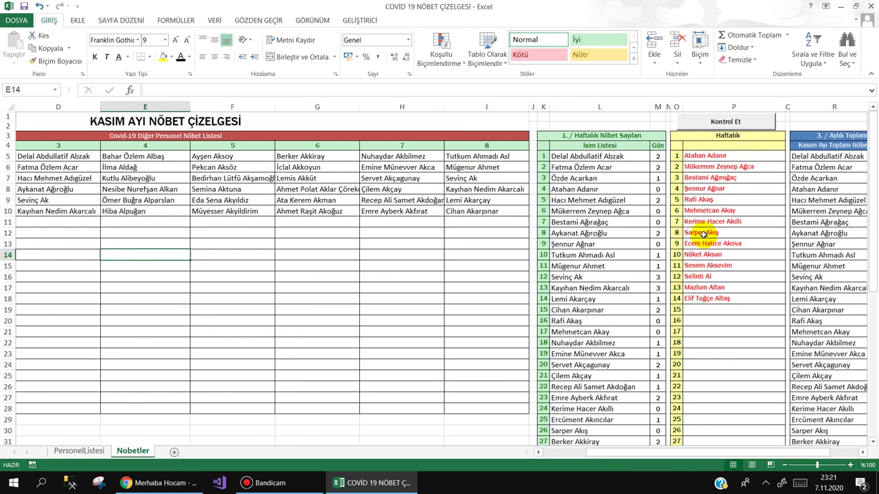
{"action": "left_click_drag", "start_coordinate": [703, 234], "coordinate": [698, 296]}
{"action": "key", "text": "ctrl+q"}
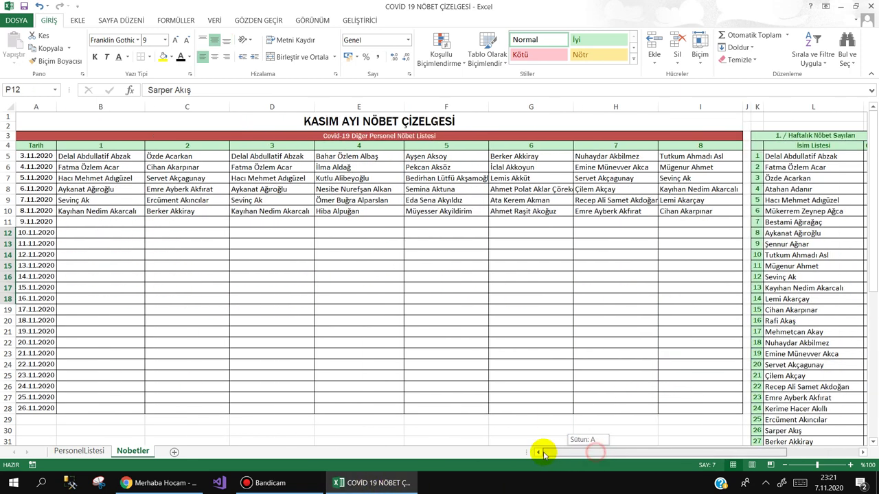
{"action": "left_click_drag", "start_coordinate": [592, 452], "coordinate": [543, 452]}
{"action": "left_click", "coordinate": [101, 223]}
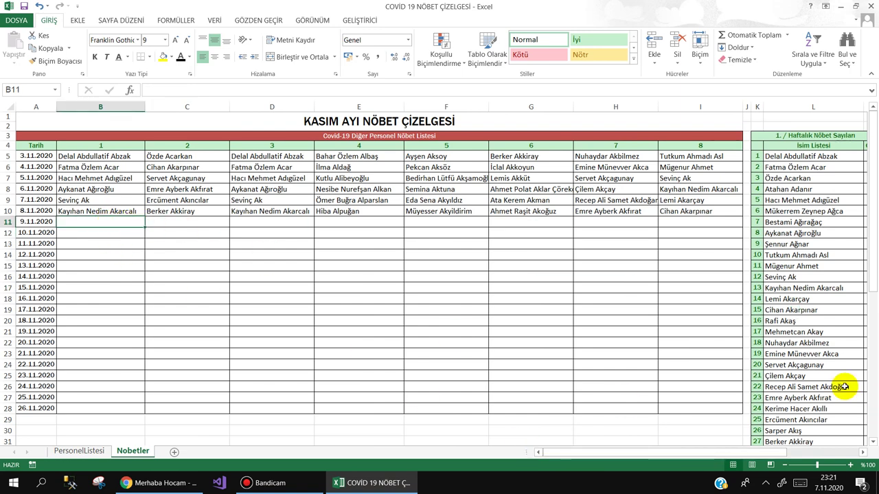
{"action": "left_click_drag", "start_coordinate": [690, 454], "coordinate": [752, 452]}
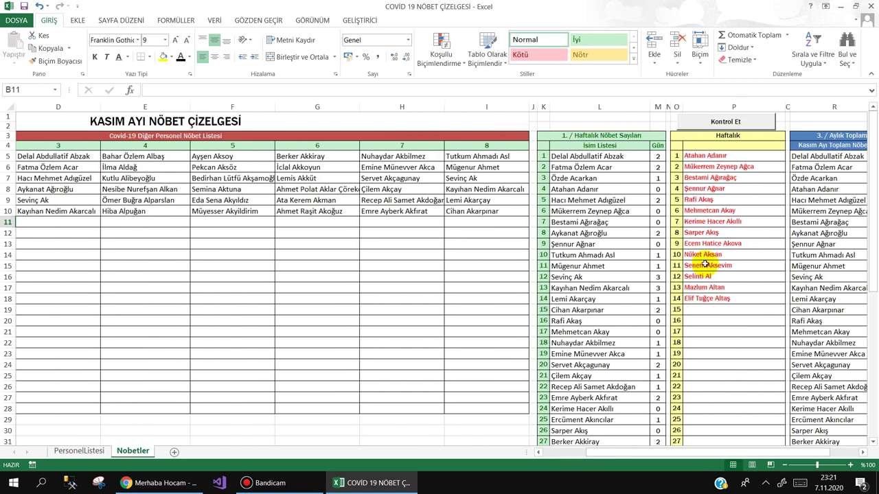
{"action": "left_click_drag", "start_coordinate": [710, 232], "coordinate": [718, 287]}
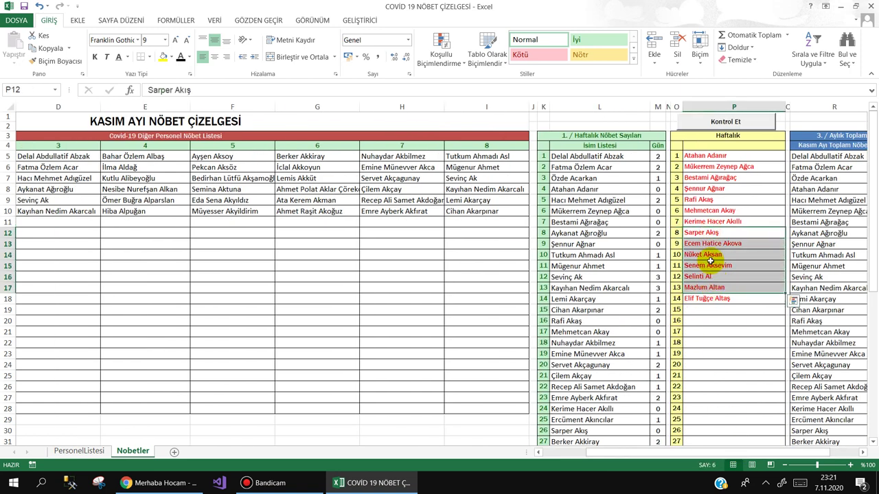
{"action": "right_click", "coordinate": [720, 264]}
{"action": "left_click", "coordinate": [740, 55]}
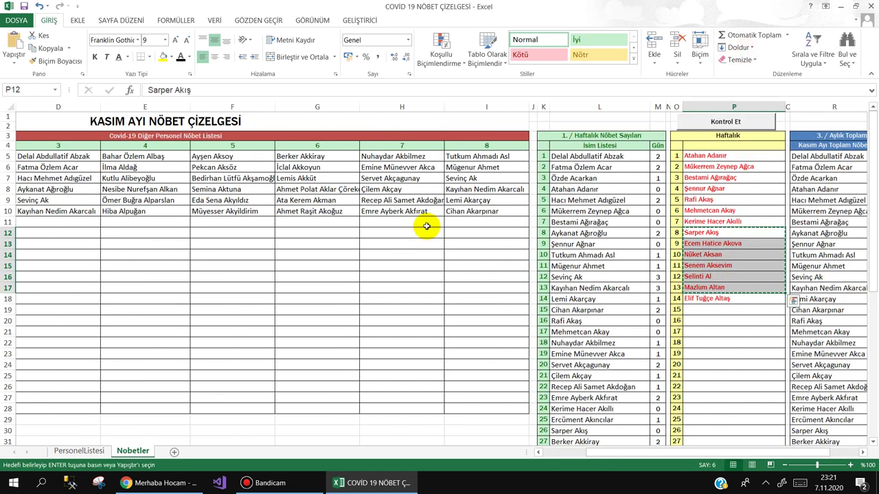
{"action": "left_click", "coordinate": [457, 223]}
{"action": "key", "text": "ctrl+v"}
{"action": "left_click", "coordinate": [388, 245]}
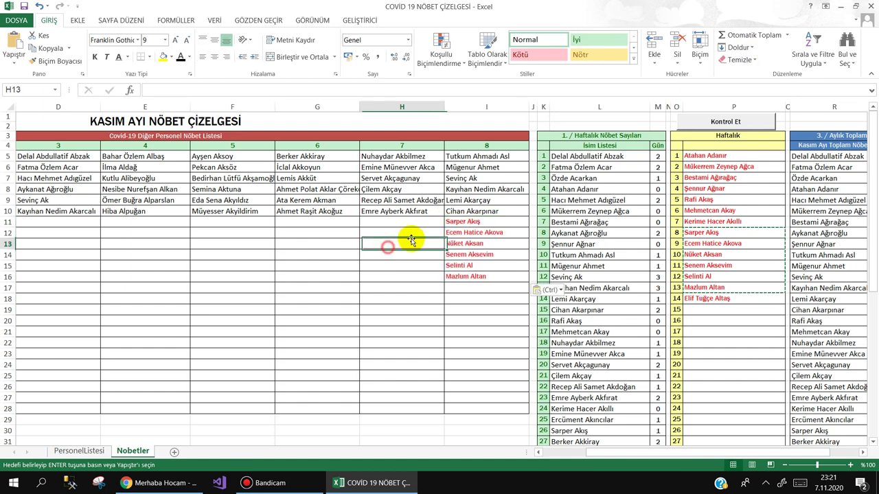
Make the pasted names in I11:I16 black.
{"action": "left_click_drag", "start_coordinate": [475, 219], "coordinate": [471, 275]}
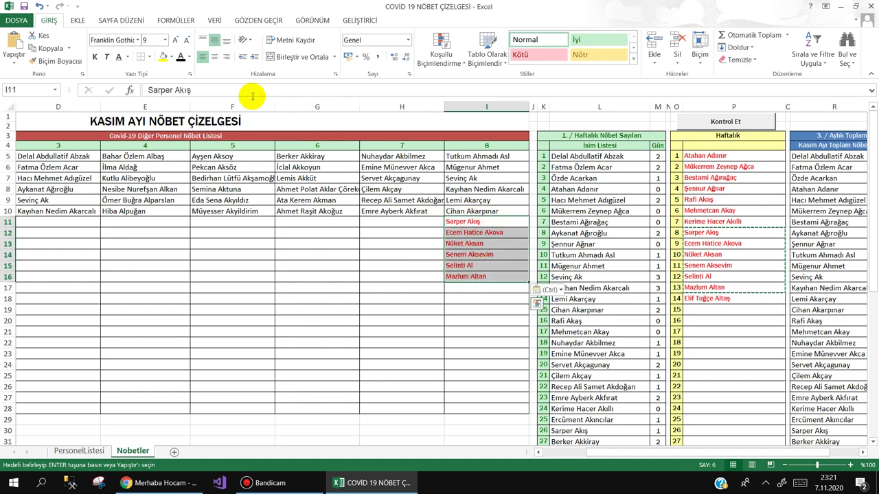
{"action": "left_click", "coordinate": [180, 57]}
{"action": "left_click", "coordinate": [255, 199]}
Rerun the Kontrol Et check, shrinking the Haftalık list to eight names.
{"action": "left_click", "coordinate": [707, 119]}
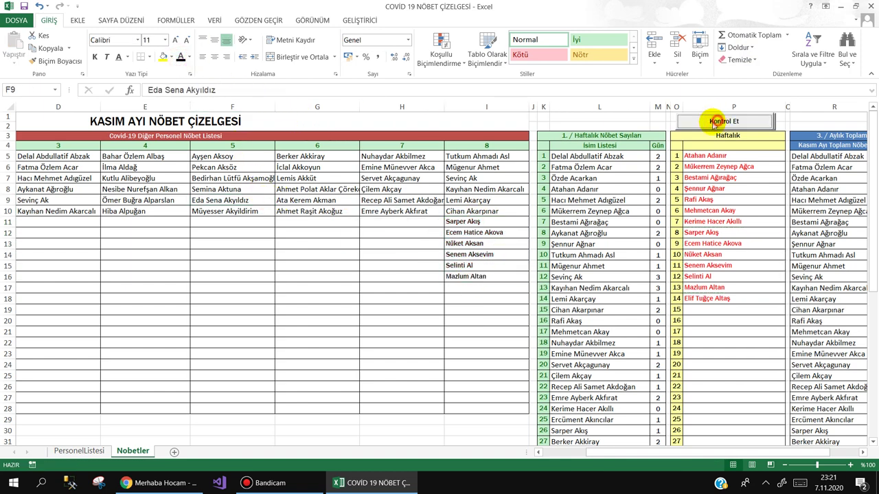
{"action": "left_click", "coordinate": [494, 290]}
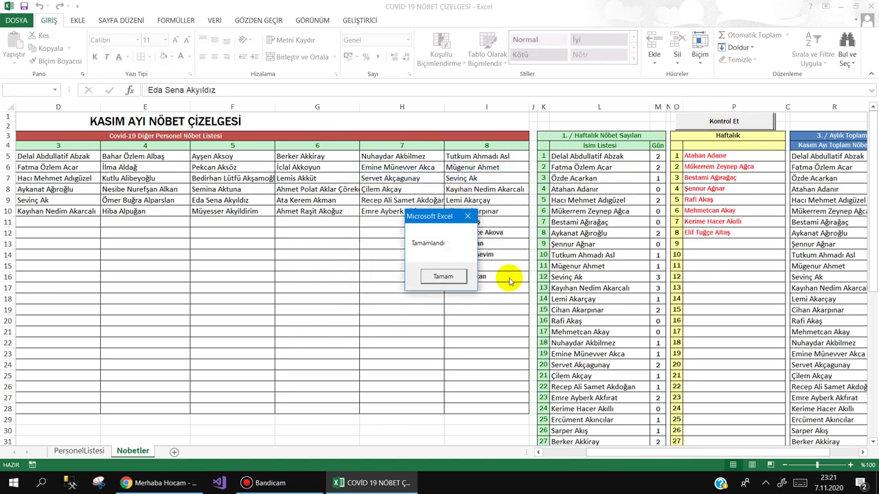
{"action": "left_click", "coordinate": [445, 276]}
Copy the names in I11:I16 for pasting at H11.
{"action": "left_click_drag", "start_coordinate": [476, 221], "coordinate": [488, 274]}
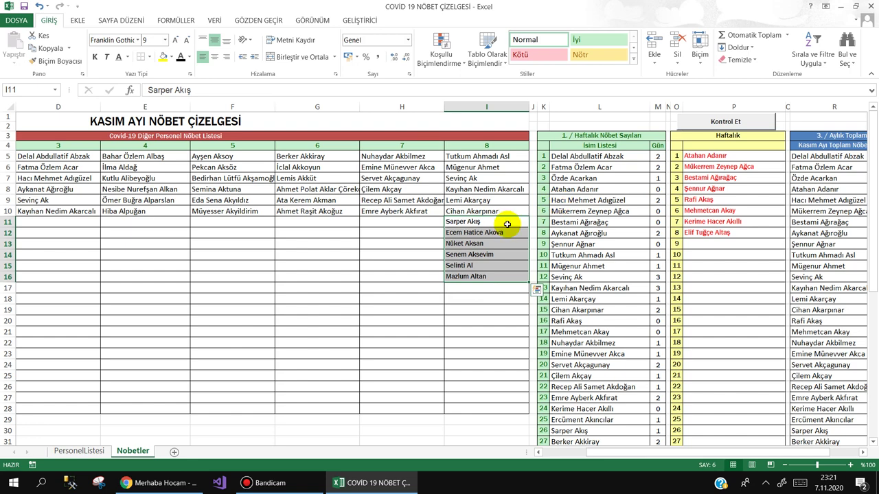
{"action": "key", "text": "ctrl+c"}
{"action": "left_click", "coordinate": [397, 221]}
{"action": "key", "text": "ctrl+v"}
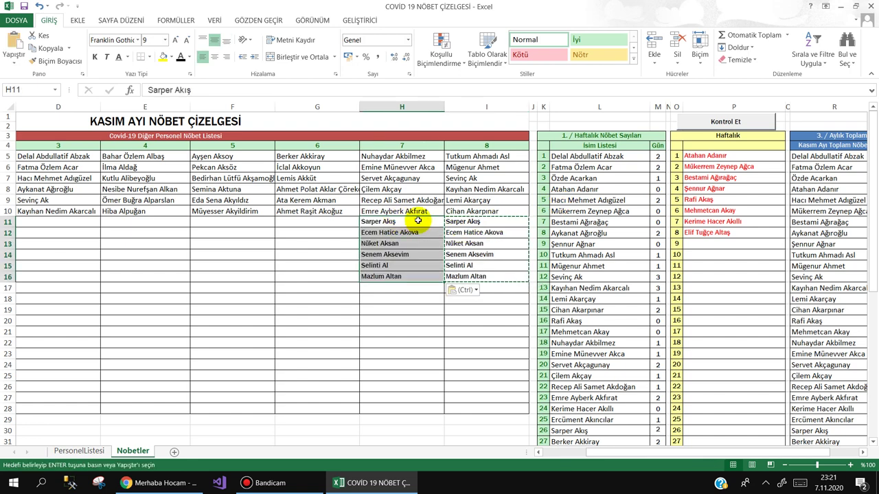
{"action": "left_click_drag", "start_coordinate": [703, 189], "coordinate": [703, 232]}
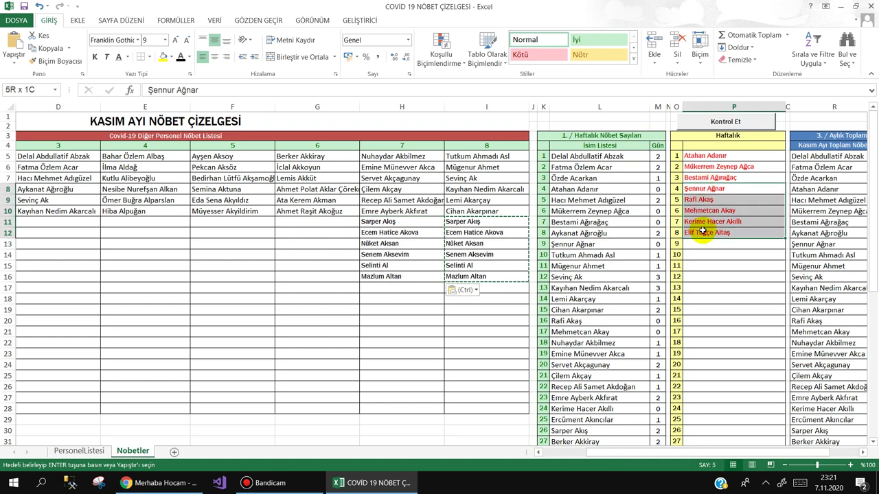
{"action": "key", "text": "ctrl+c"}
{"action": "left_click", "coordinate": [334, 221]}
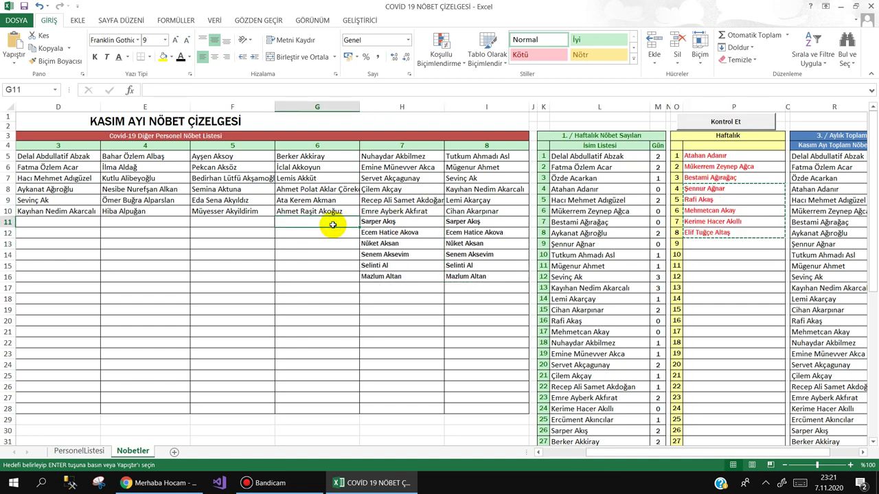
{"action": "key", "text": "ctrl+v"}
Rerun the check, leaving three unassigned names, and turn G11:G15 black.
{"action": "left_click", "coordinate": [700, 121]}
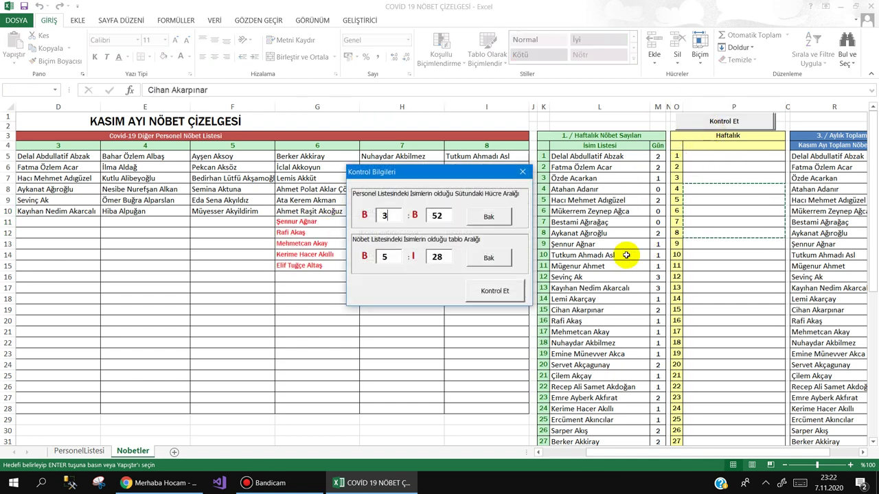
{"action": "left_click", "coordinate": [499, 291]}
{"action": "key", "text": "Return"}
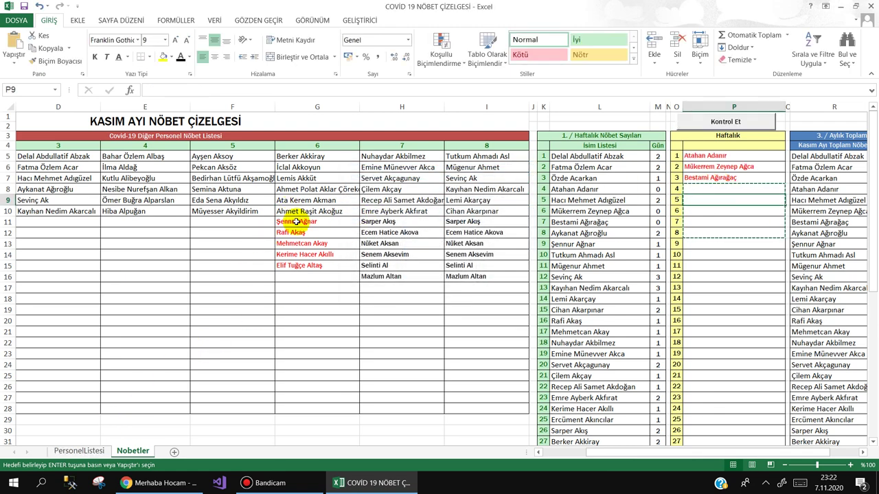
{"action": "left_click_drag", "start_coordinate": [295, 222], "coordinate": [292, 267]}
{"action": "left_click", "coordinate": [181, 57]}
{"action": "left_click", "coordinate": [153, 255]}
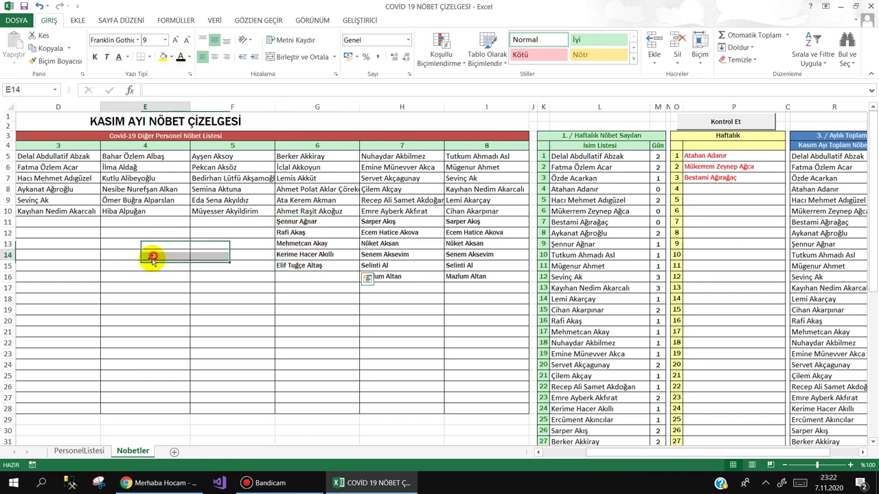
Compare the PersonelListesi sheet with the three remaining unassigned names on Nobetler.
{"action": "left_click", "coordinate": [80, 451]}
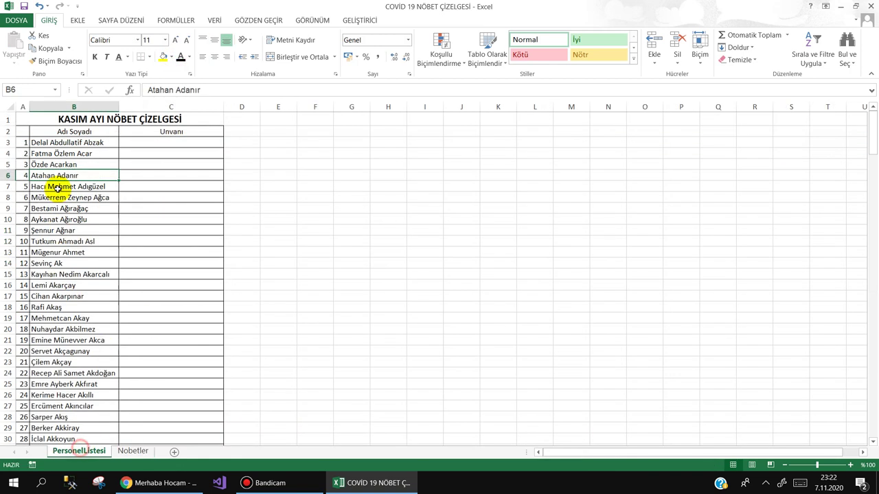
{"action": "left_click", "coordinate": [129, 453]}
{"action": "left_click_drag", "start_coordinate": [734, 155], "coordinate": [728, 177]}
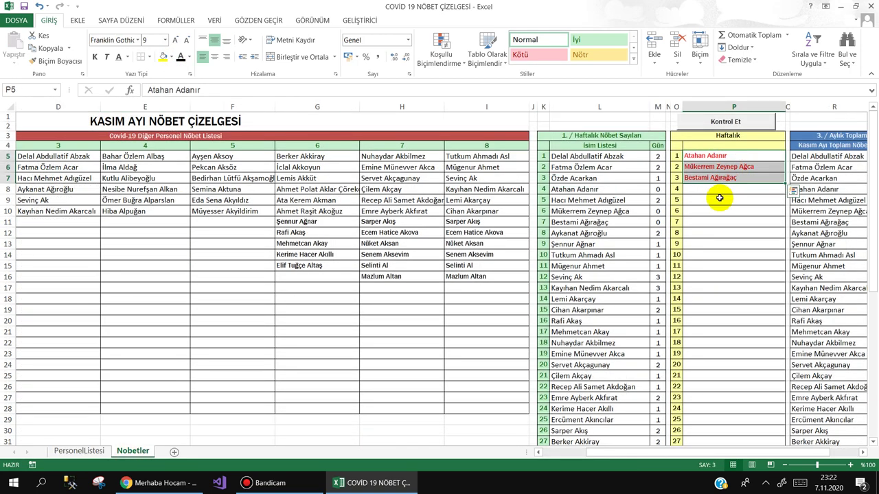
{"action": "left_click", "coordinate": [738, 190]}
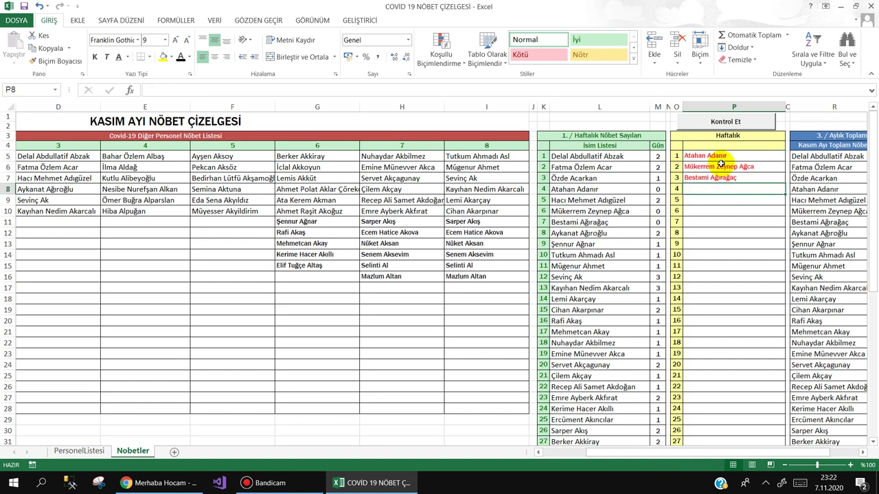
{"action": "left_click", "coordinate": [228, 221]}
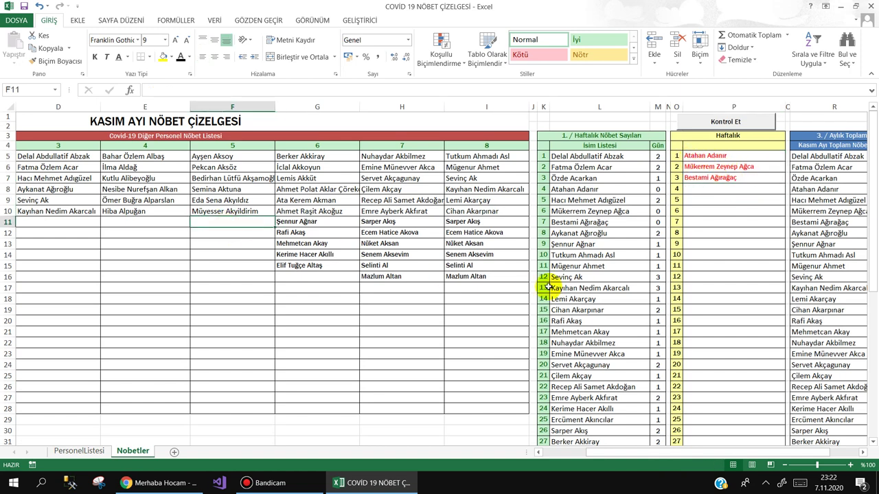
{"action": "type", "text": "Atahan Adanır"}
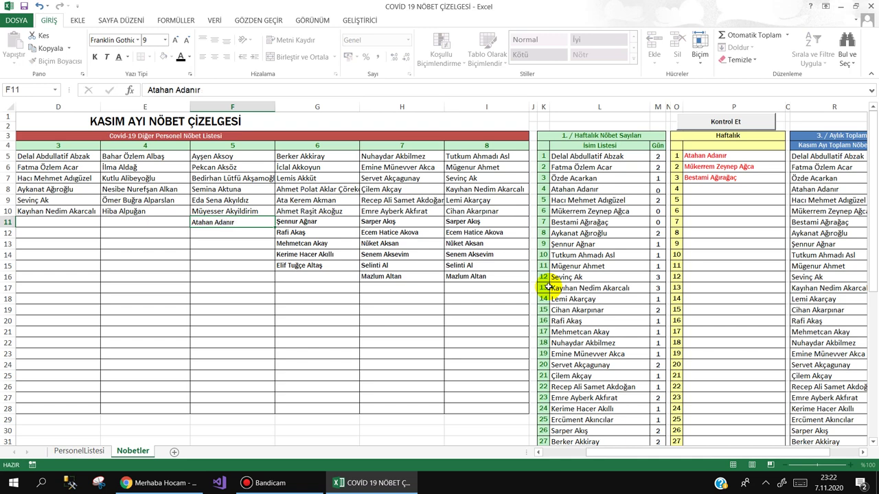
{"action": "key", "text": "Return"}
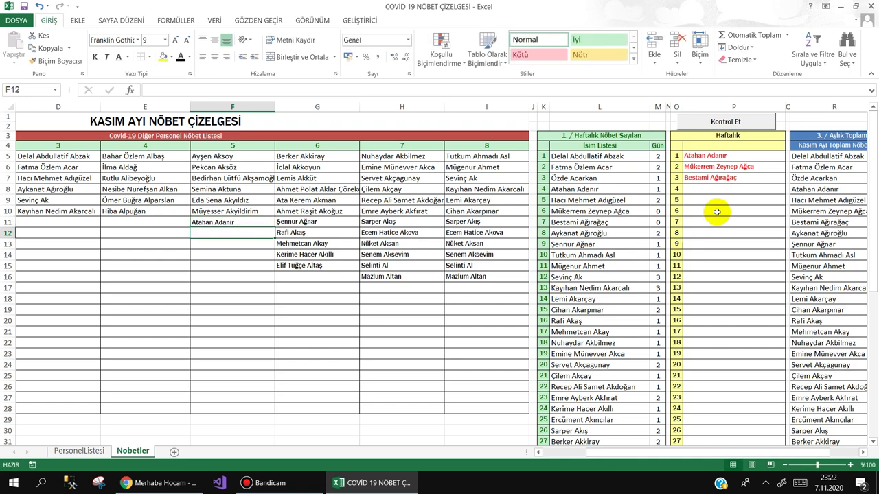
{"action": "left_click", "coordinate": [735, 122]}
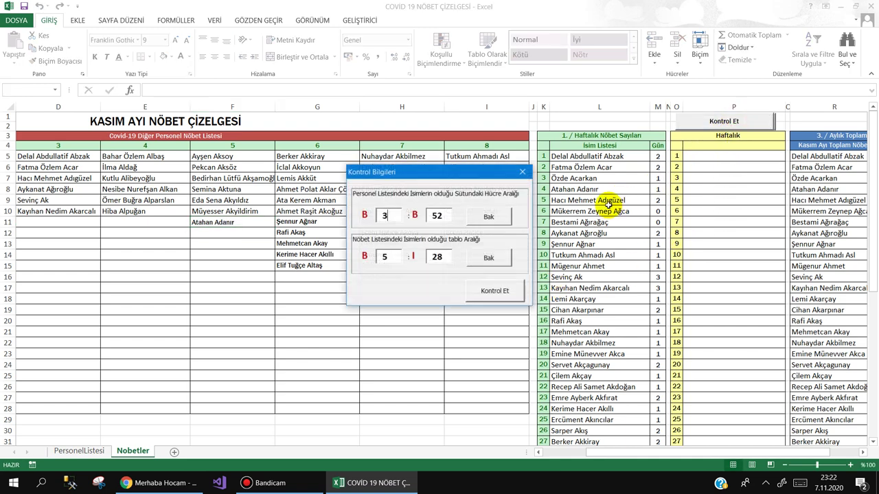
Run the check, then change the Nöbet range end from 28 to 10 (B5:I10).
{"action": "left_click", "coordinate": [498, 294]}
{"action": "left_click", "coordinate": [442, 273]}
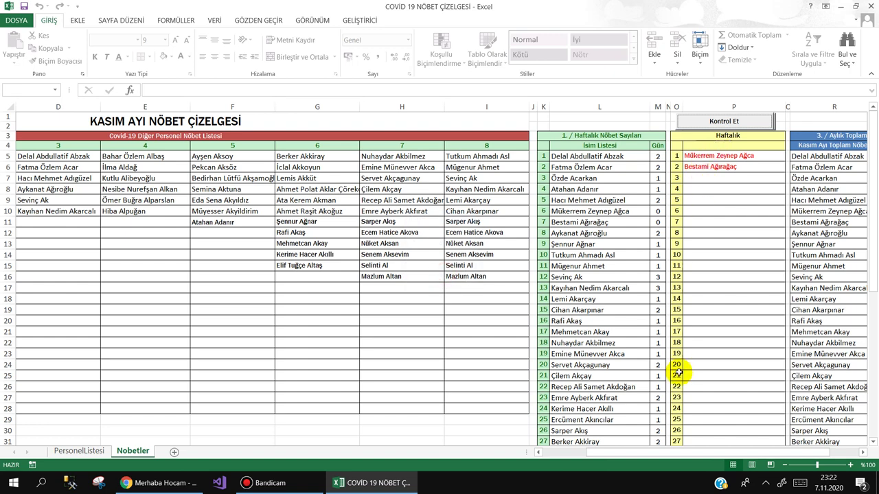
{"action": "left_click", "coordinate": [708, 125]}
{"action": "left_click_drag", "start_coordinate": [402, 256], "coordinate": [375, 257]}
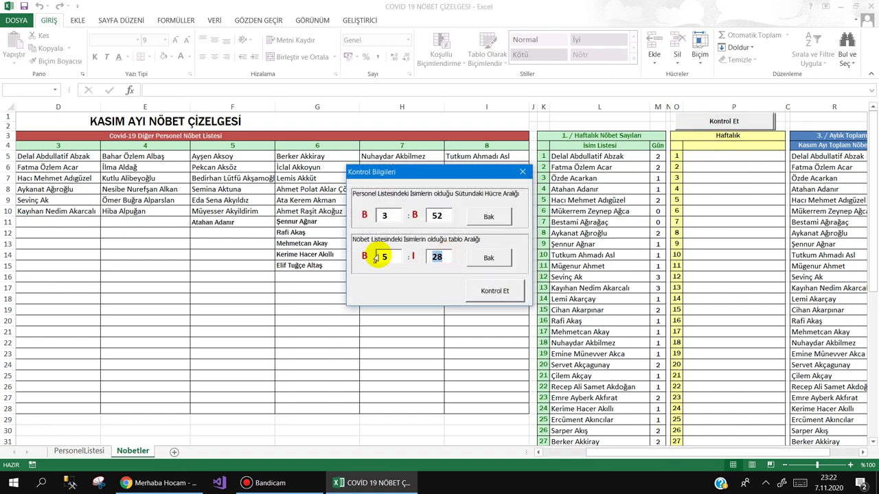
{"action": "type", "text": "10"}
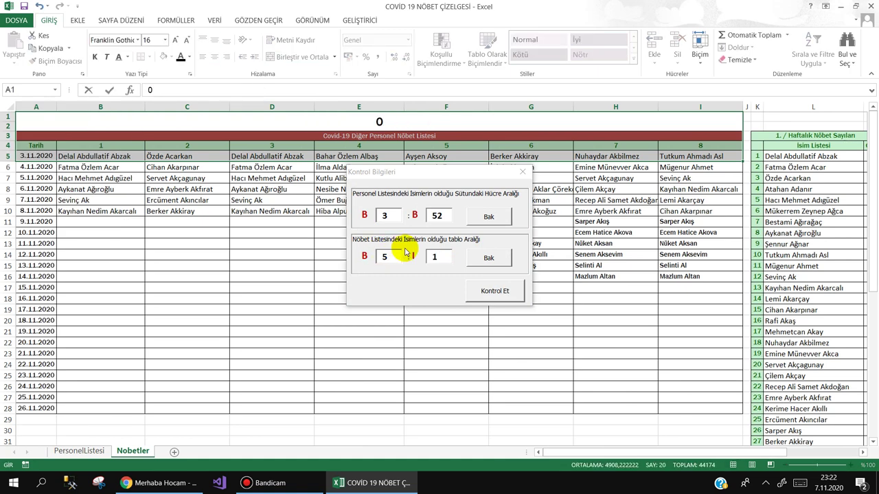
{"action": "key", "text": "Escape"}
{"action": "left_click", "coordinate": [439, 256]}
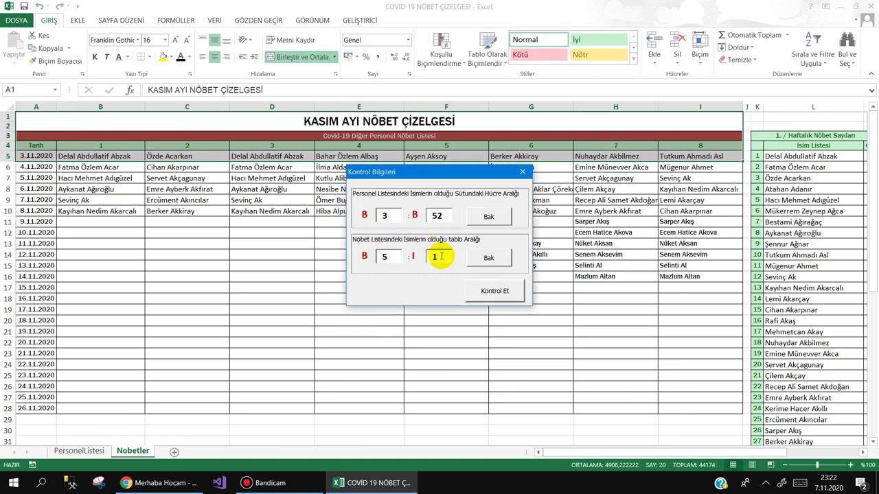
{"action": "type", "text": "0"}
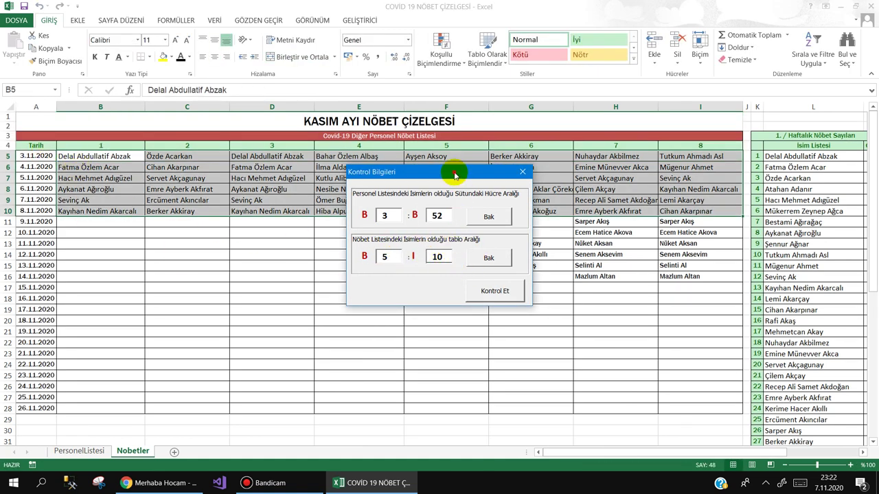
Run the check on B5:I10, listing 11 unassigned names under Haftalık.
{"action": "left_click_drag", "start_coordinate": [455, 172], "coordinate": [313, 237]}
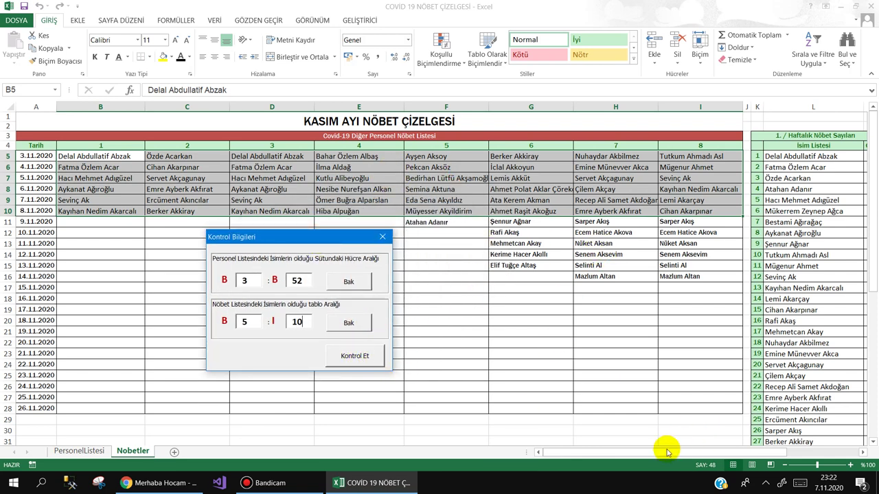
{"action": "left_click_drag", "start_coordinate": [659, 451], "coordinate": [712, 442]}
{"action": "left_click", "coordinate": [340, 357]}
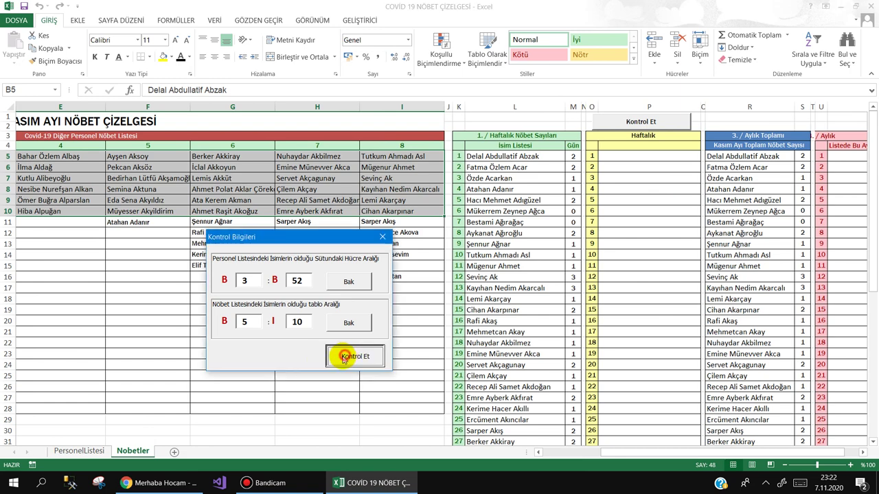
{"action": "left_click", "coordinate": [449, 277]}
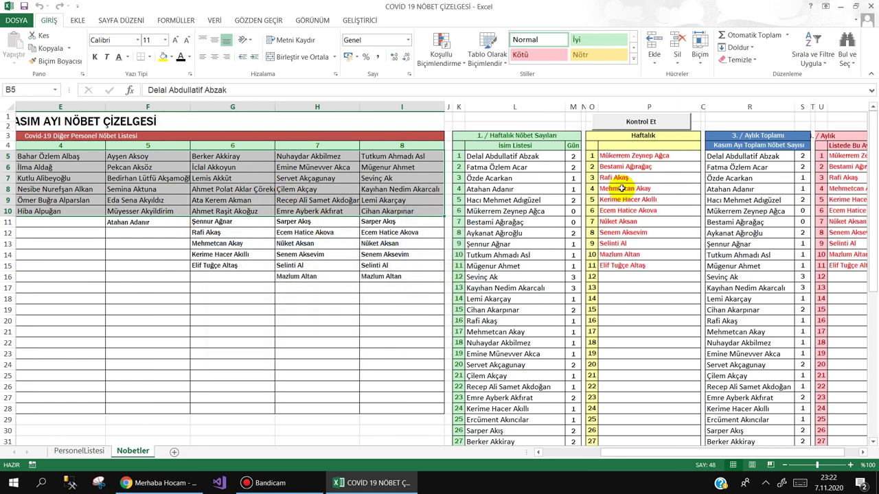
Set the Nöbet range start to 10 (B10:I28) and run the check.
{"action": "left_click", "coordinate": [633, 122]}
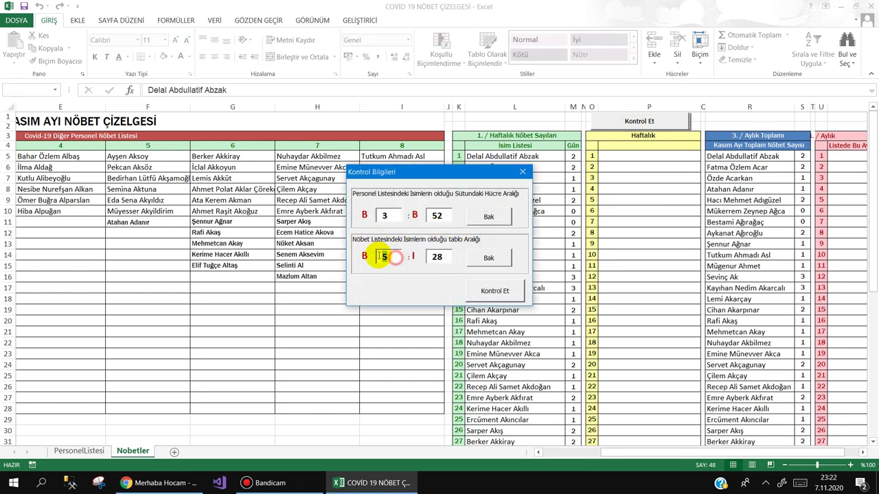
{"action": "type", "text": "0"}
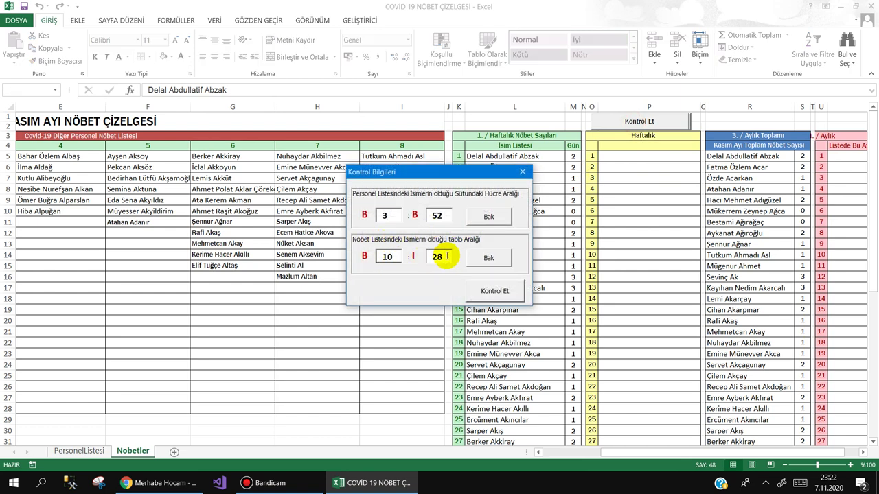
{"action": "left_click", "coordinate": [488, 289]}
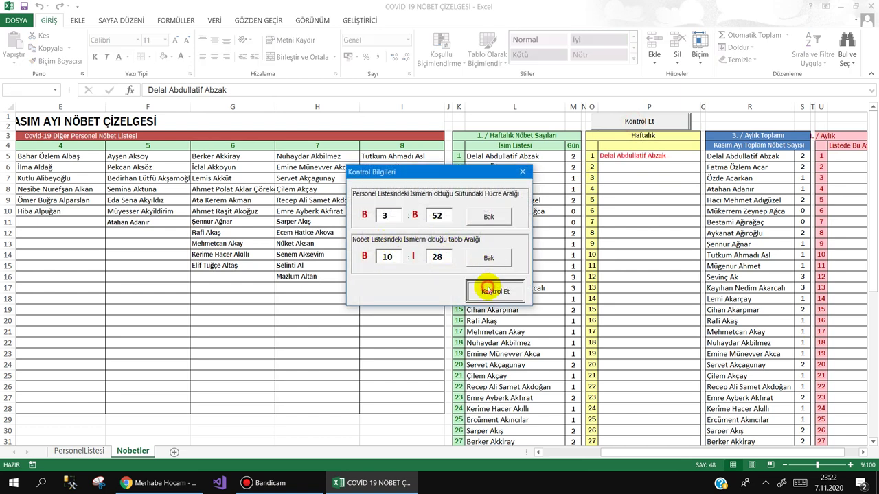
{"action": "left_click", "coordinate": [443, 276]}
Review the roster and the column M day counts, including the EĞERSAY formula in M10.
{"action": "scroll", "coordinate": [627, 252], "scroll_direction": "down", "scroll_amount": 5}
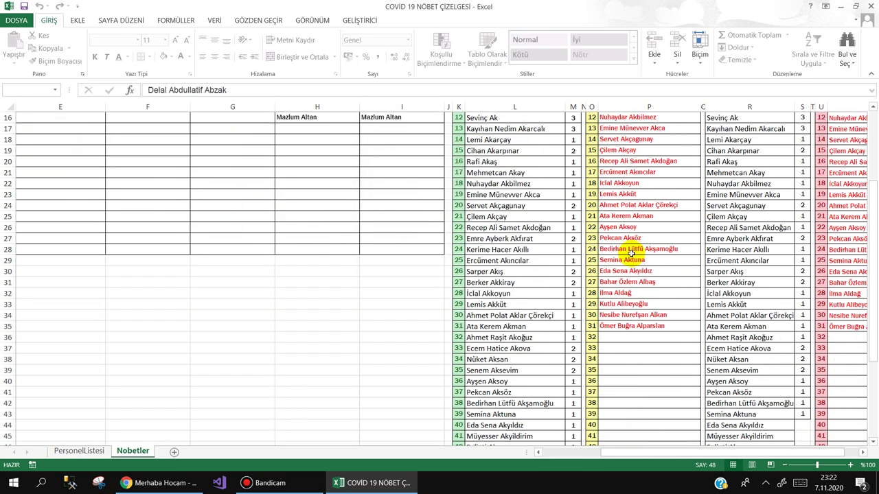
{"action": "scroll", "coordinate": [623, 298], "scroll_direction": "down", "scroll_amount": 1}
{"action": "scroll", "coordinate": [626, 288], "scroll_direction": "up", "scroll_amount": 5}
{"action": "scroll", "coordinate": [626, 289], "scroll_direction": "up", "scroll_amount": 1}
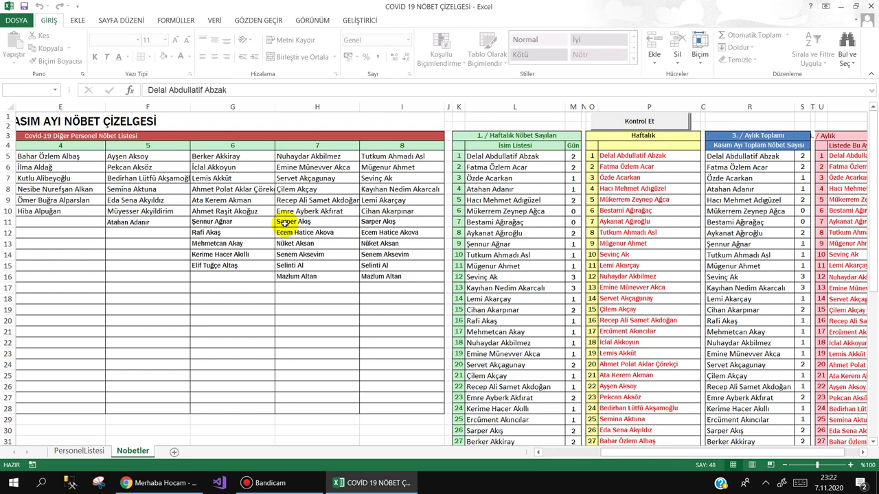
{"action": "left_click", "coordinate": [255, 288]}
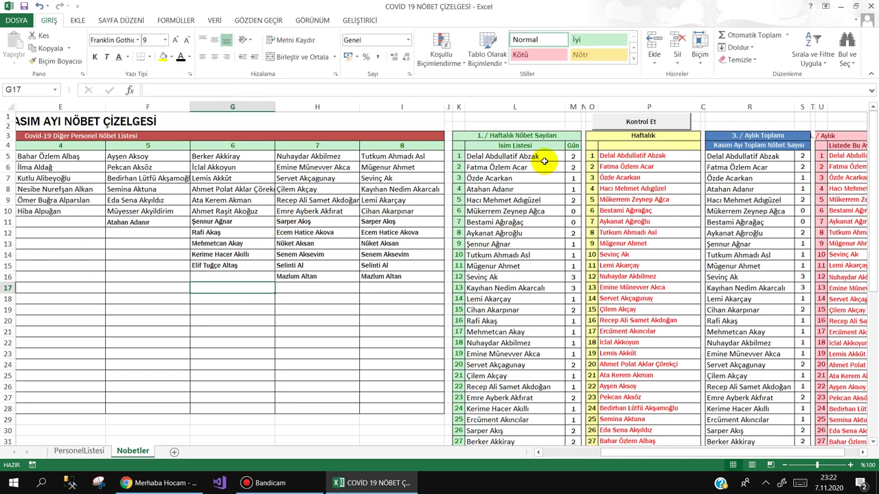
{"action": "left_click_drag", "start_coordinate": [577, 157], "coordinate": [571, 256]}
{"action": "left_click", "coordinate": [571, 210]}
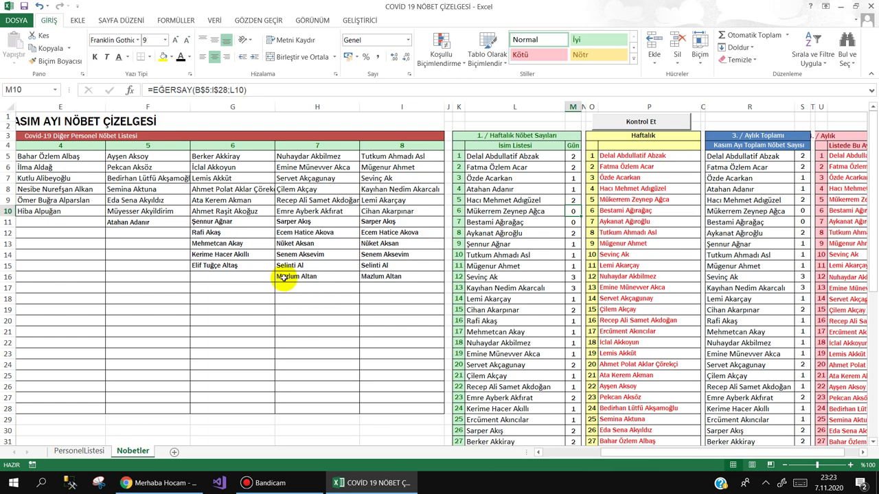
{"action": "left_click_drag", "start_coordinate": [682, 457], "coordinate": [618, 455]}
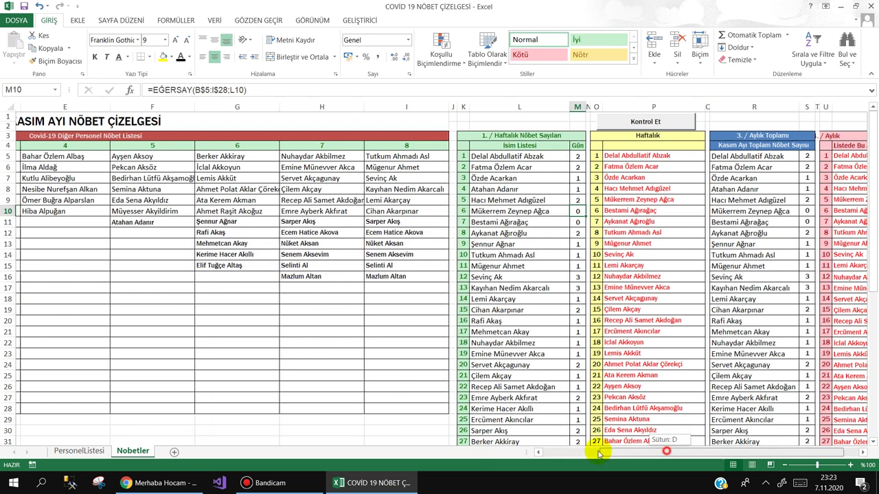
{"action": "left_click", "coordinate": [73, 220]}
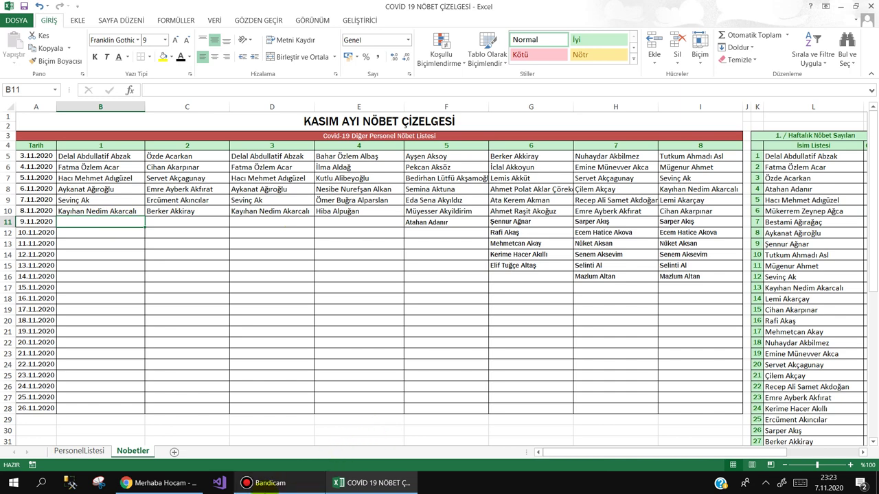
{"action": "left_click", "coordinate": [265, 484]}
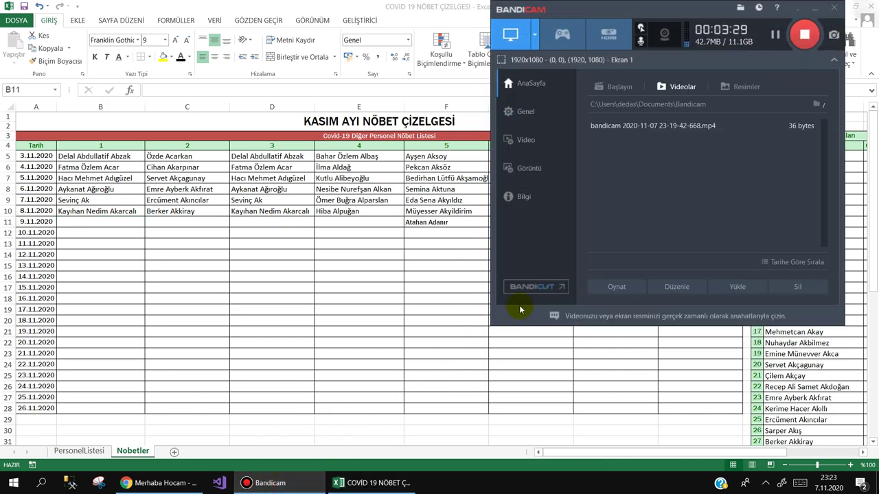
{"action": "left_click", "coordinate": [624, 128]}
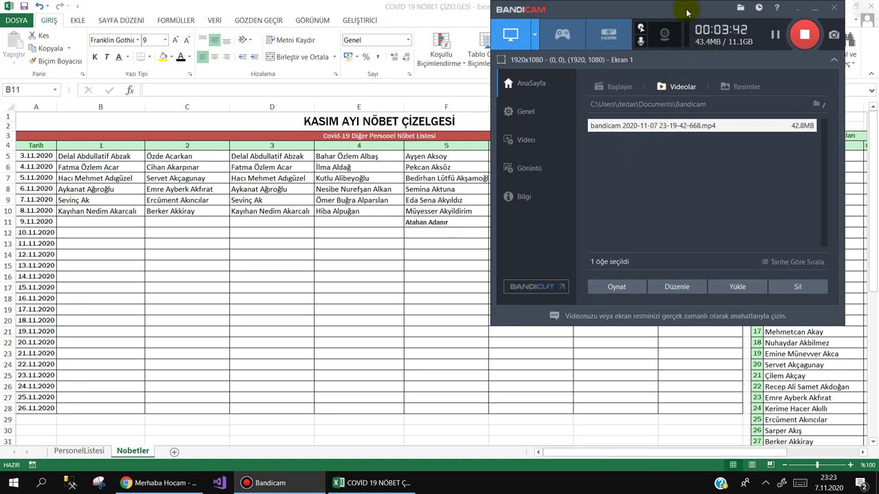
{"action": "mouse_move", "coordinate": [686, 12]}
{"action": "left_mouse_down"}
{"action": "mouse_move", "coordinate": [499, 127]}
{"action": "mouse_move", "coordinate": [494, 108]}
{"action": "left_mouse_up"}
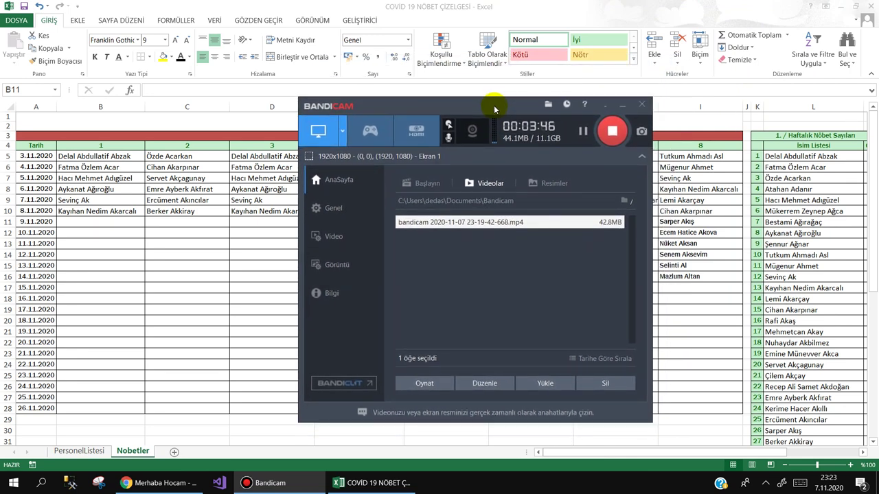